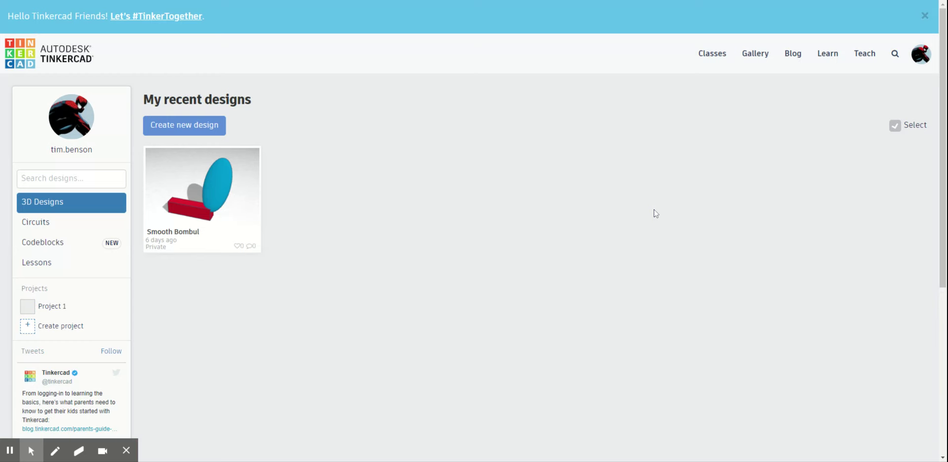
# Switch the dashboard to the Circuits list of saved circuit designs.
pyautogui.click(37, 222)
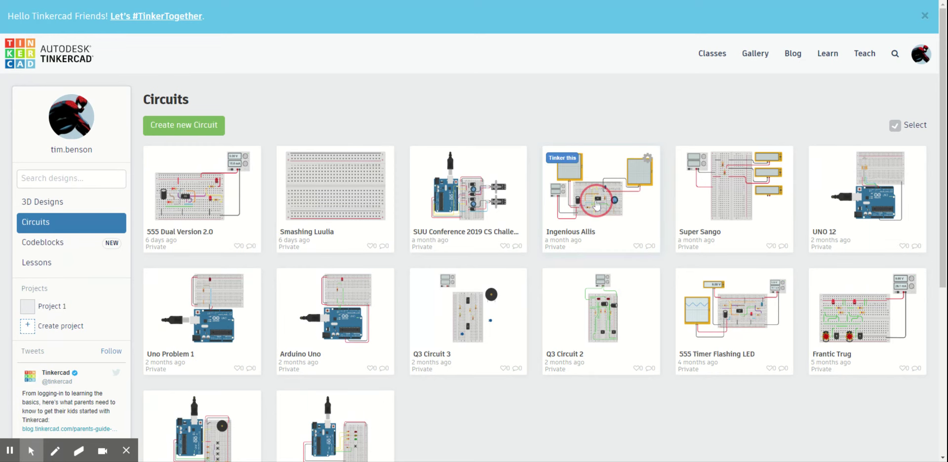
# Open the Ingenious Allis circuit, frame the breadboard and oscilloscopes, and inspect the potentiometer.
pyautogui.click(597, 200)
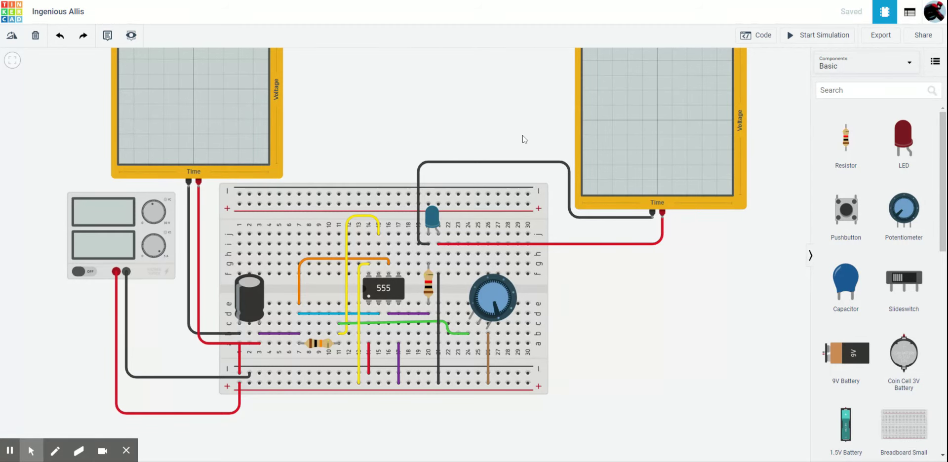
pyautogui.scroll(-2, 523, 139)
pyautogui.moveTo(523, 139); pyautogui.dragTo(530, 206)
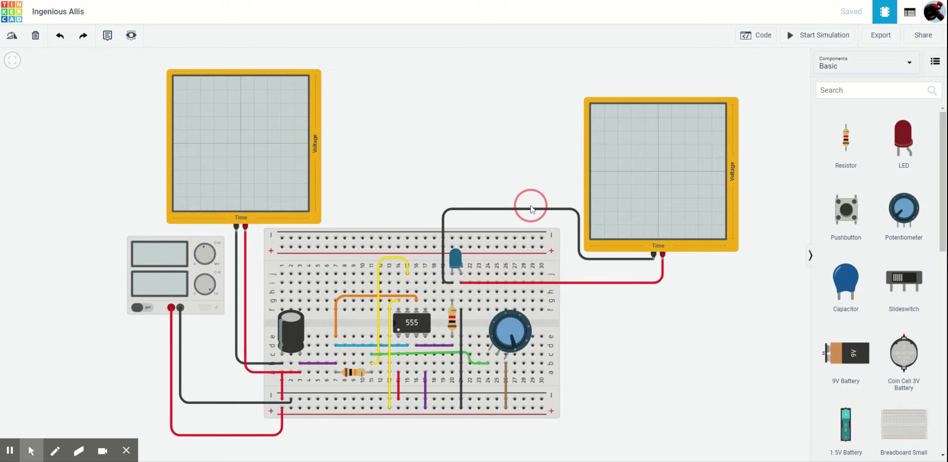
pyautogui.scroll(1, 530, 206)
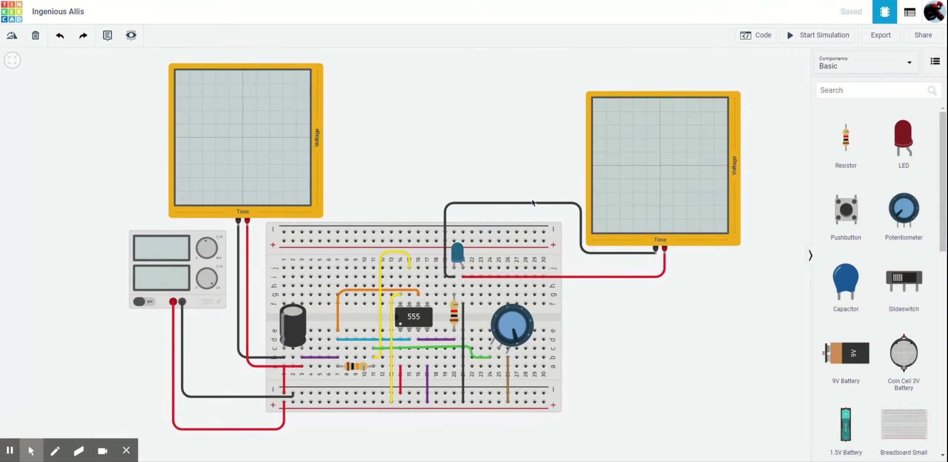
pyautogui.click(519, 325)
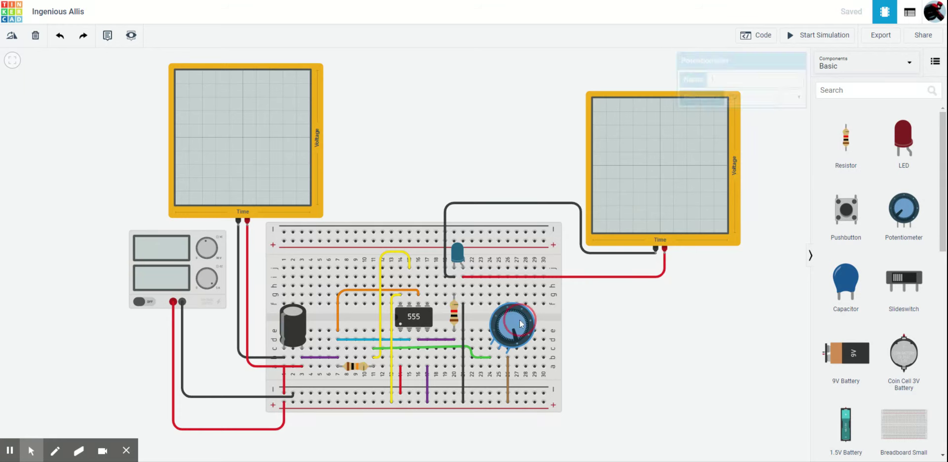
pyautogui.click(59, 35)
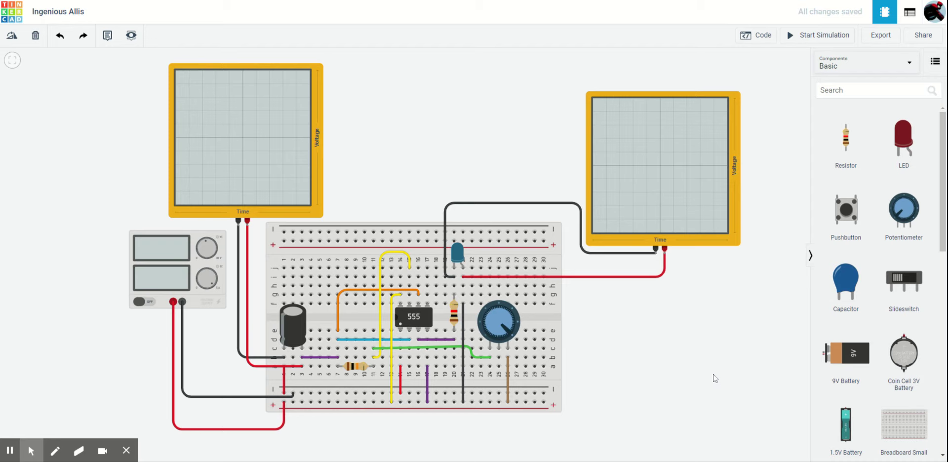
# Start the simulation so both oscilloscopes display waveforms at 14 V.
pyautogui.click(819, 35)
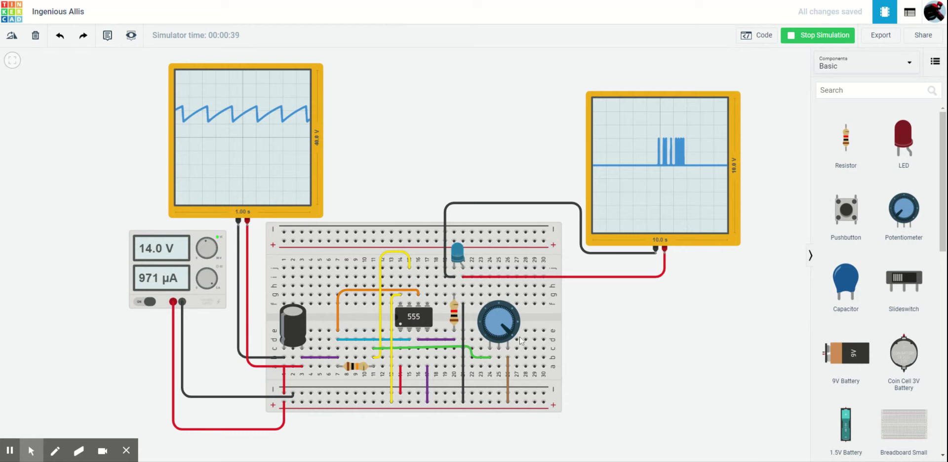
# Rotate the potentiometer knob twice while simulating, producing a pulse burst on the second oscilloscope.
pyautogui.moveTo(519, 338); pyautogui.dragTo(478, 312)
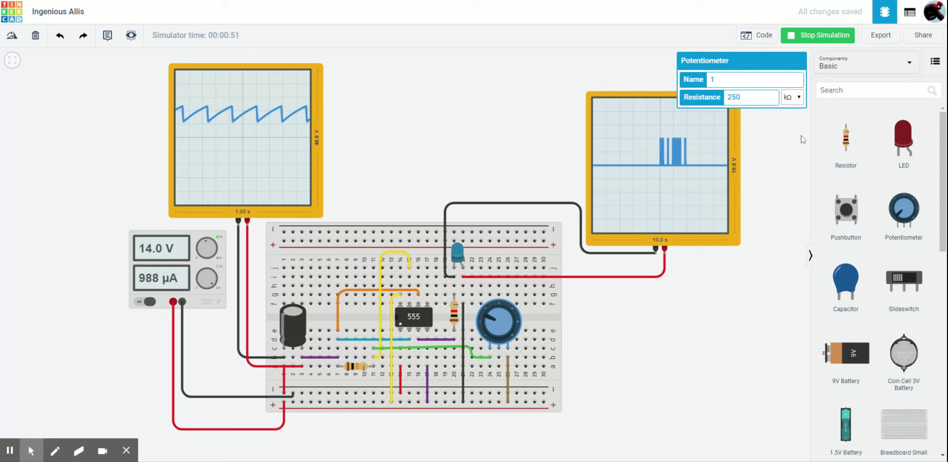
pyautogui.click(771, 154)
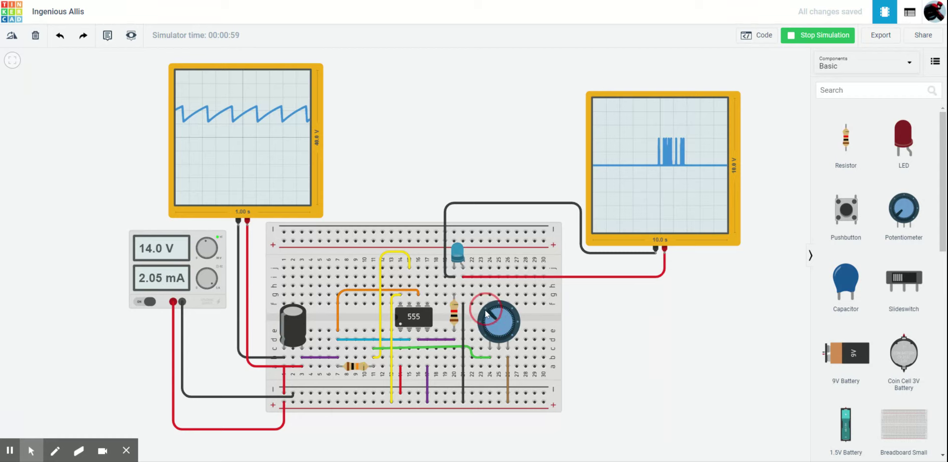
pyautogui.moveTo(486, 314); pyautogui.dragTo(485, 337)
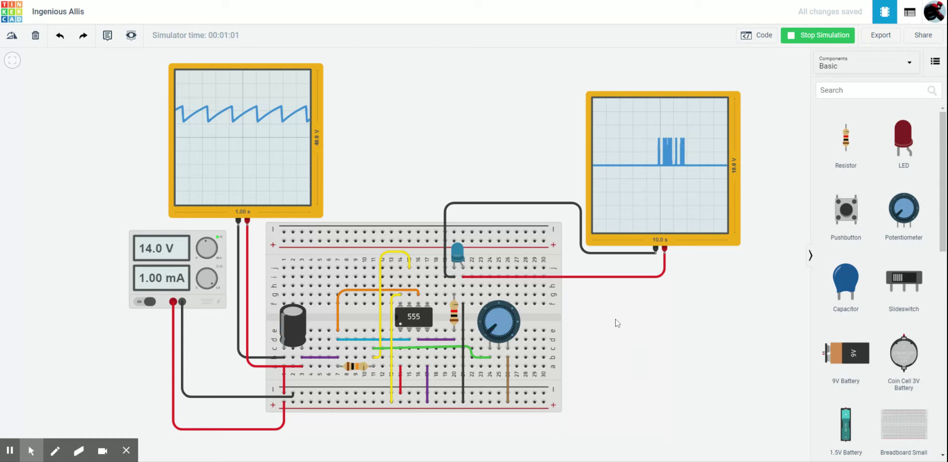